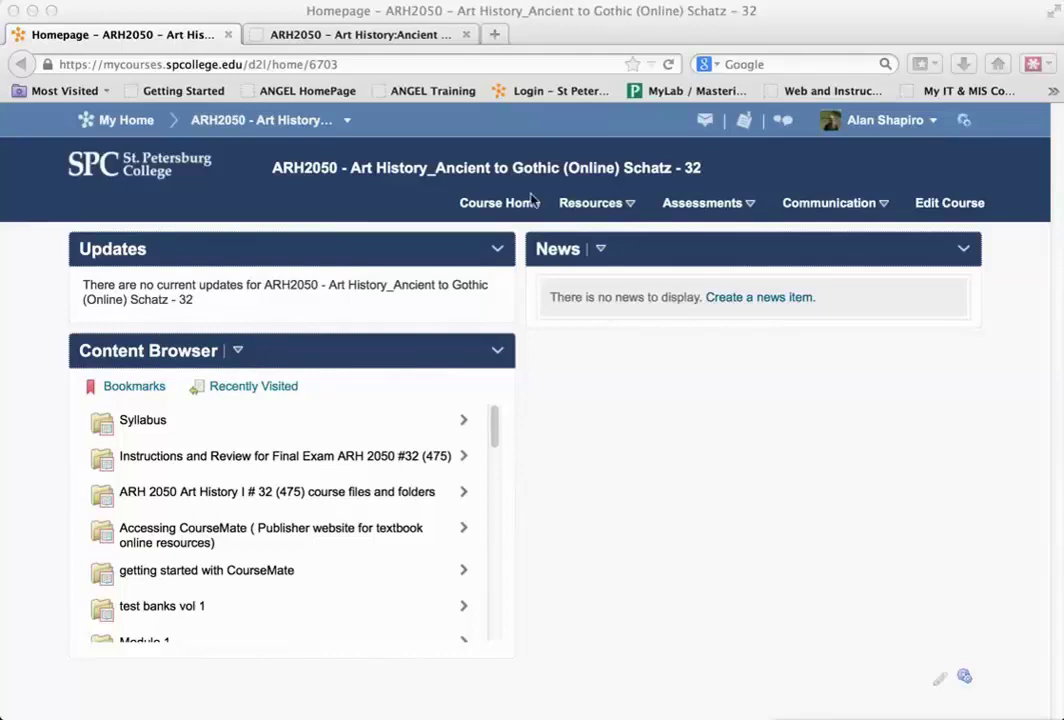
In ANGEL, check test banks vol 1's Access settings, then view its chapter 1–10 folder listing
{"action": "left_click", "coordinate": [339, 40]}
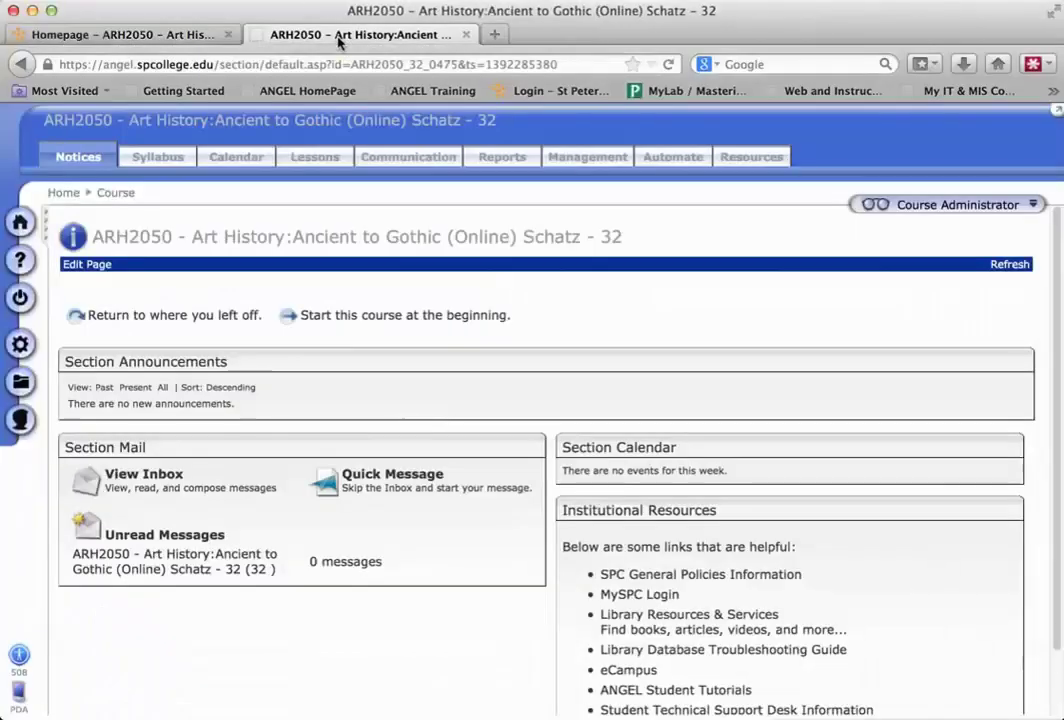
{"action": "left_click", "coordinate": [322, 161]}
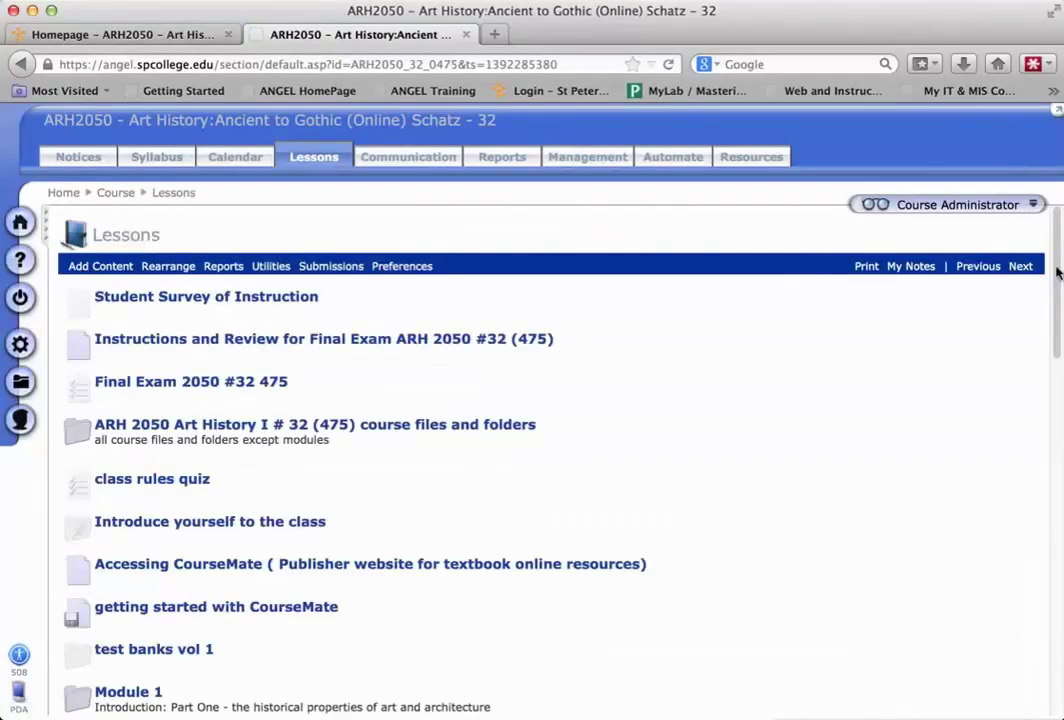
{"action": "scroll", "coordinate": [1058, 275], "scroll_direction": "down", "scroll_amount": 8}
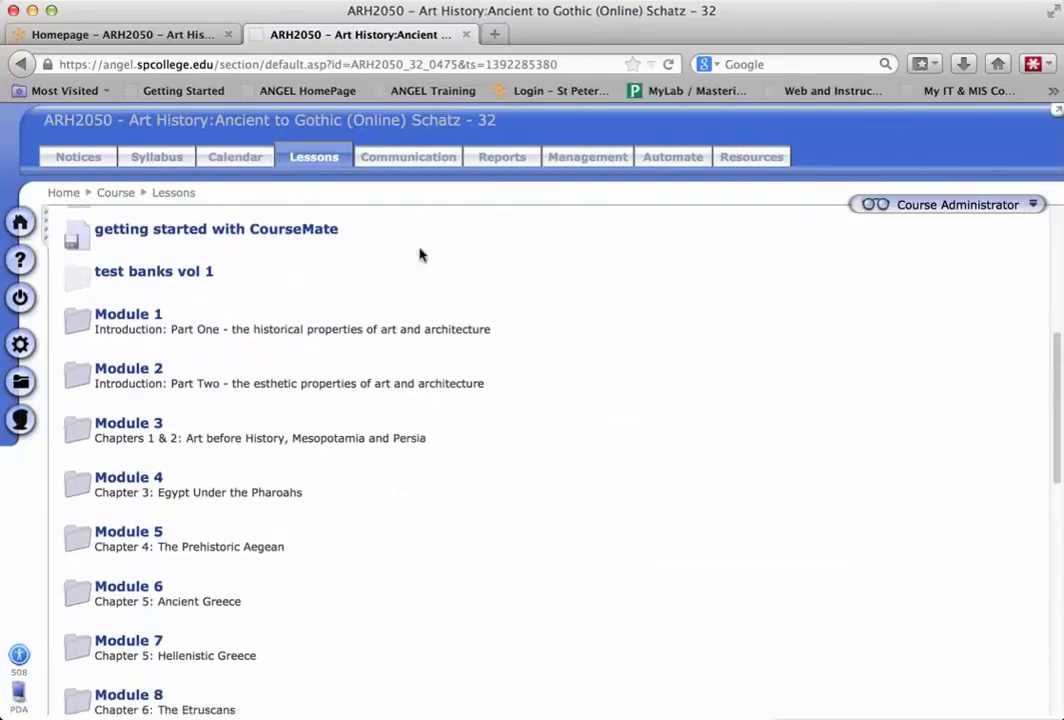
{"action": "mouse_move", "coordinate": [105, 272]}
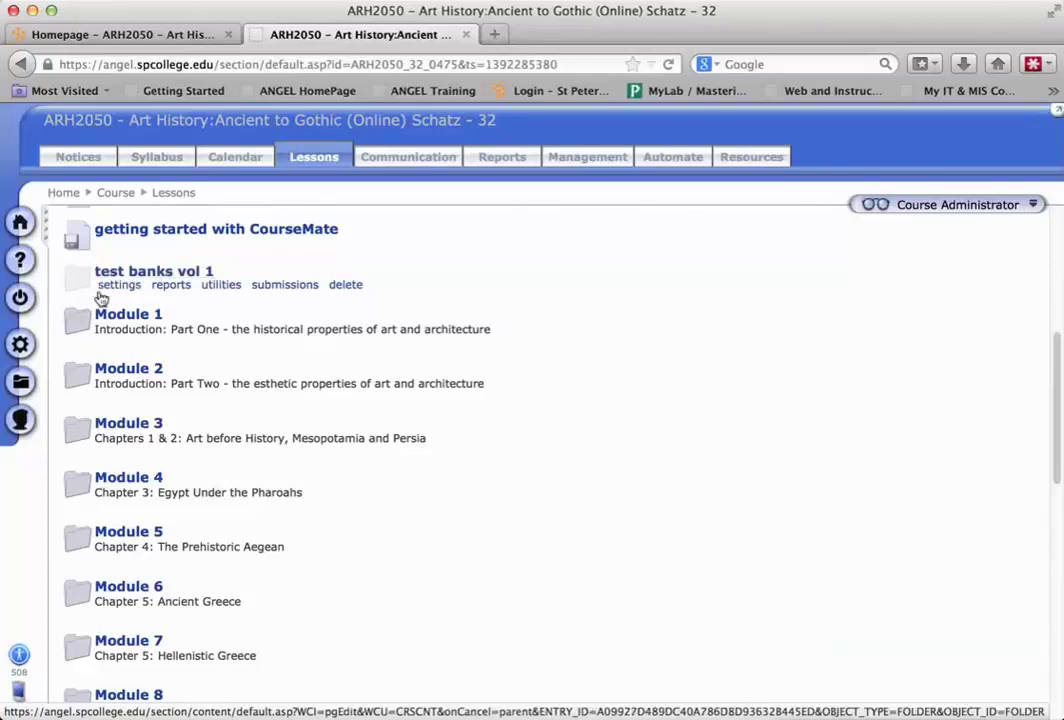
{"action": "left_click", "coordinate": [108, 285]}
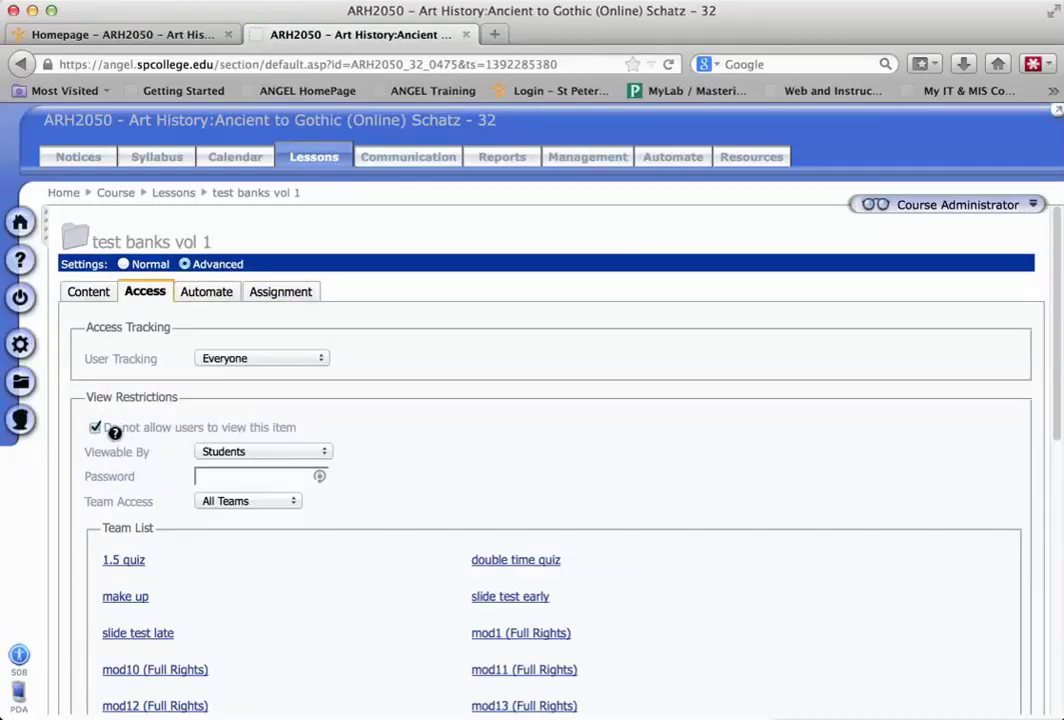
{"action": "left_click", "coordinate": [74, 238]}
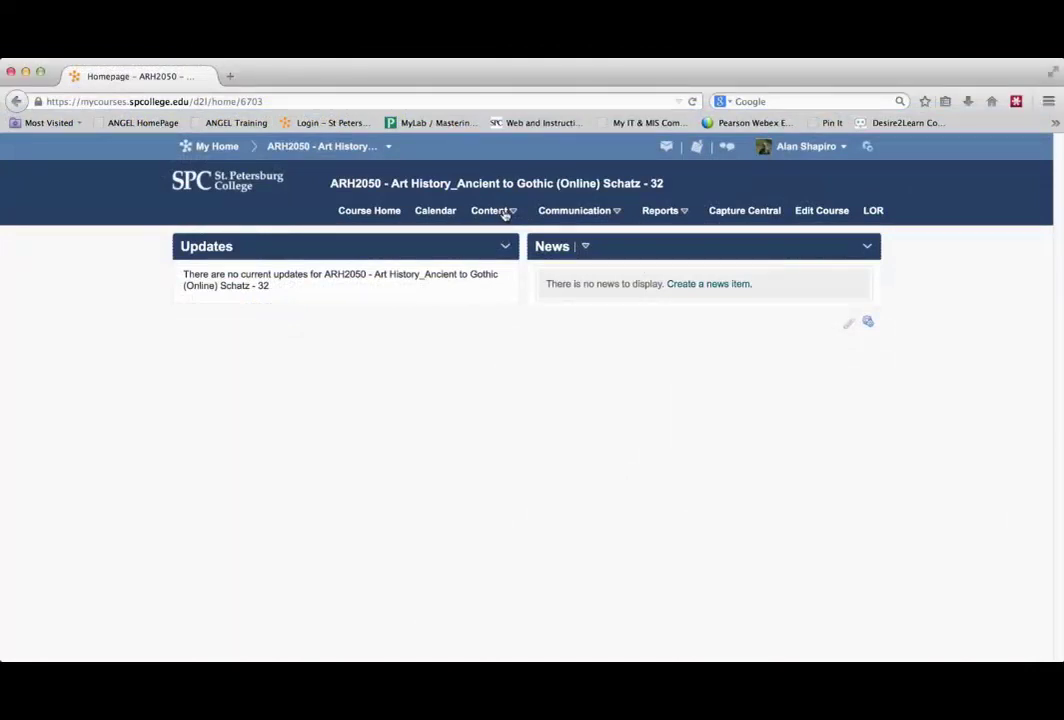
Open the ARH2050 Table of Contents and inspect the 14-item test banks vol 1 module's Draft quizzes
{"action": "left_click", "coordinate": [505, 214]}
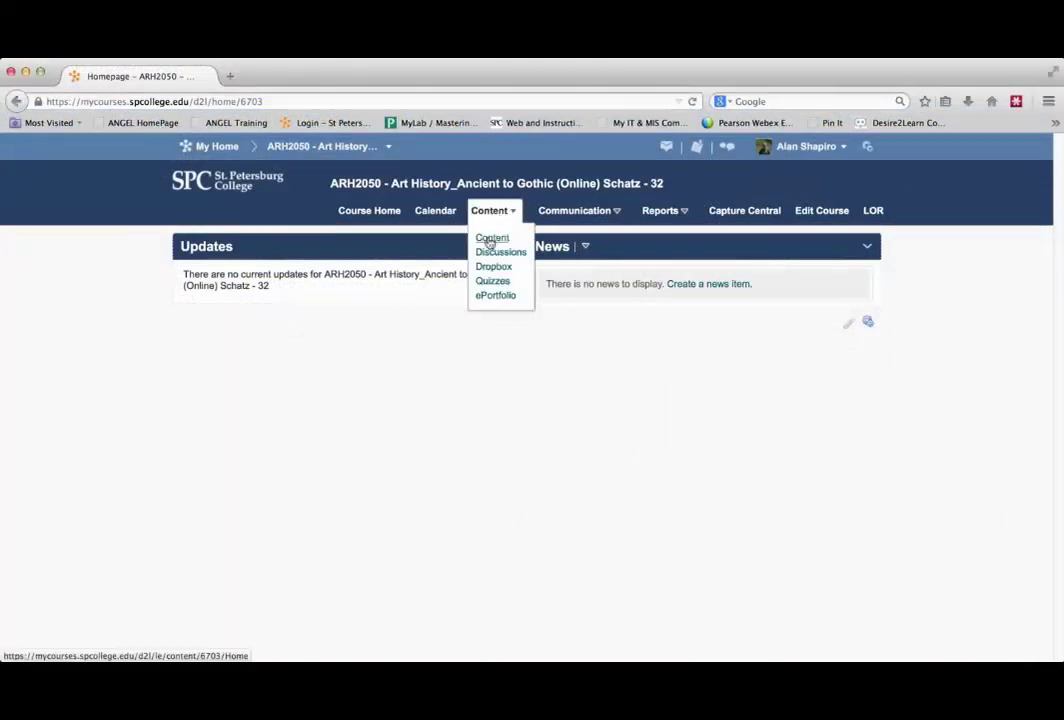
{"action": "left_click", "coordinate": [490, 240]}
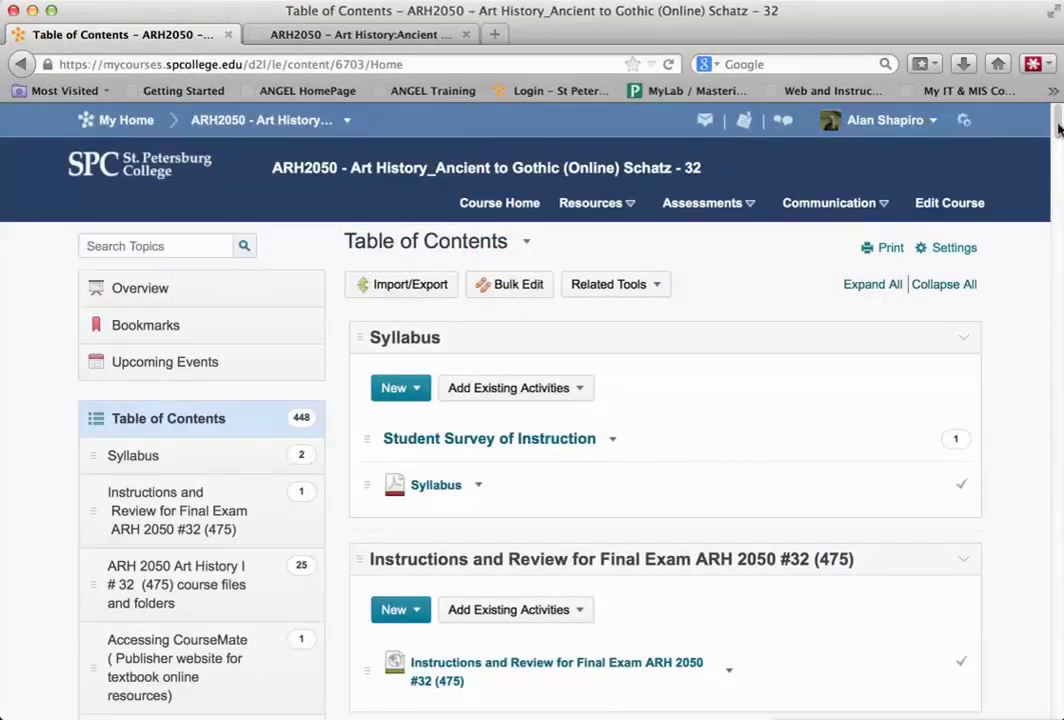
{"action": "left_click_drag", "start_coordinate": [1058, 128], "coordinate": [1060, 249]}
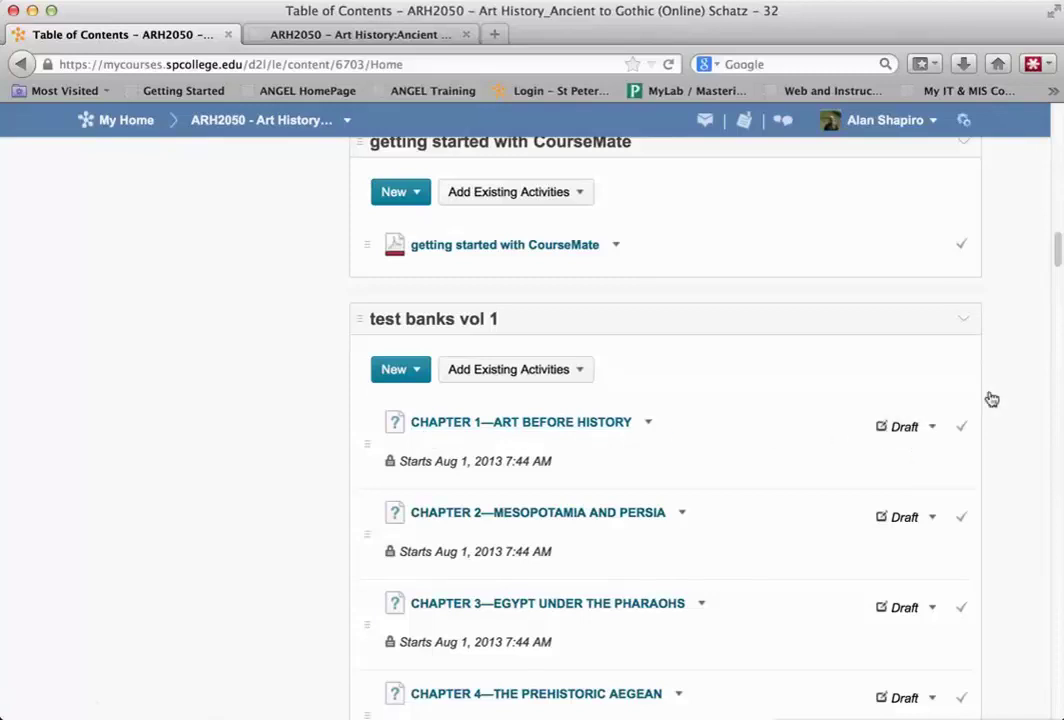
{"action": "left_click_drag", "start_coordinate": [1059, 256], "coordinate": [1059, 264]}
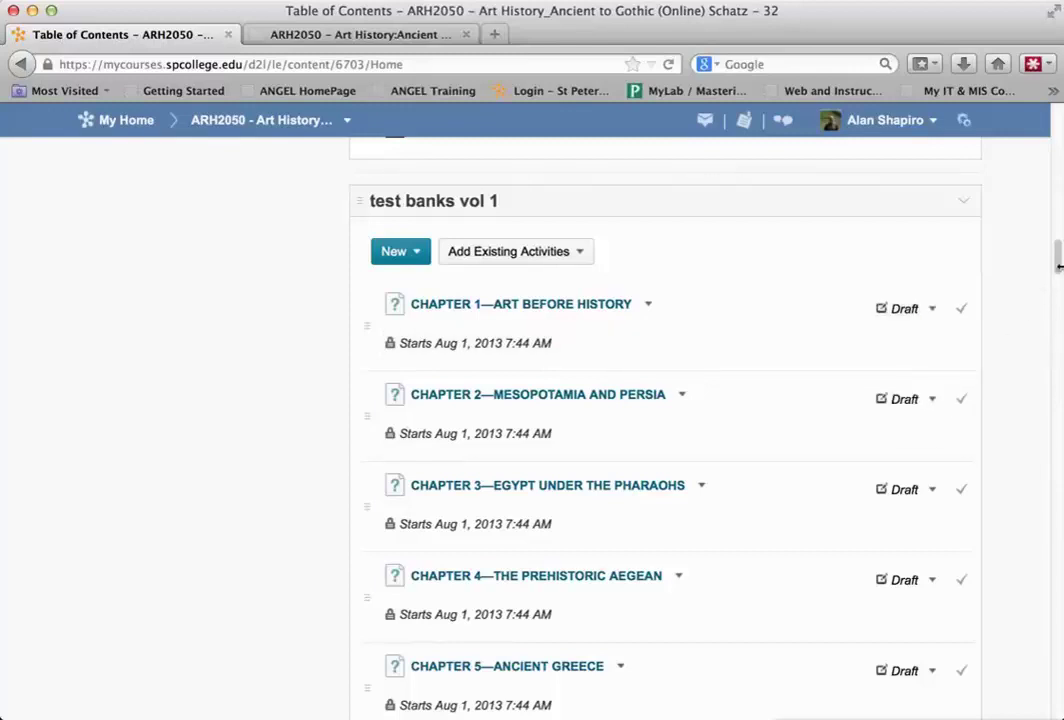
{"action": "left_click_drag", "start_coordinate": [1060, 272], "coordinate": [1060, 262]}
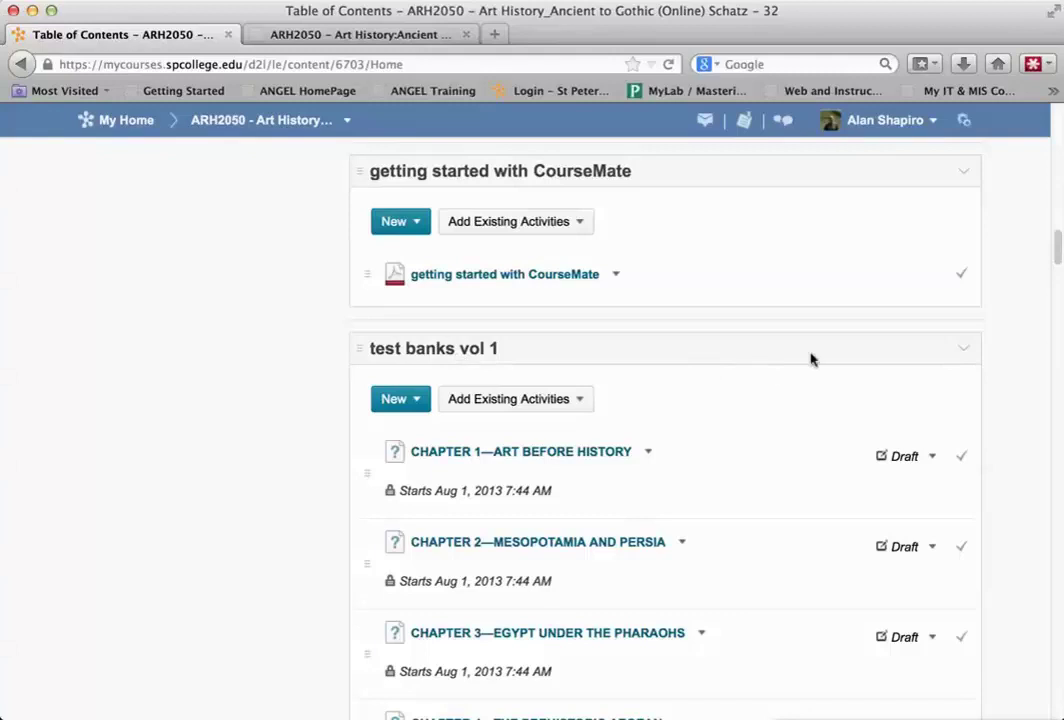
{"action": "left_click_drag", "start_coordinate": [1058, 248], "coordinate": [1058, 125]}
View the course as a student, open test banks vol 1 to confirm it's empty, then exit student view
{"action": "left_click", "coordinate": [933, 123]}
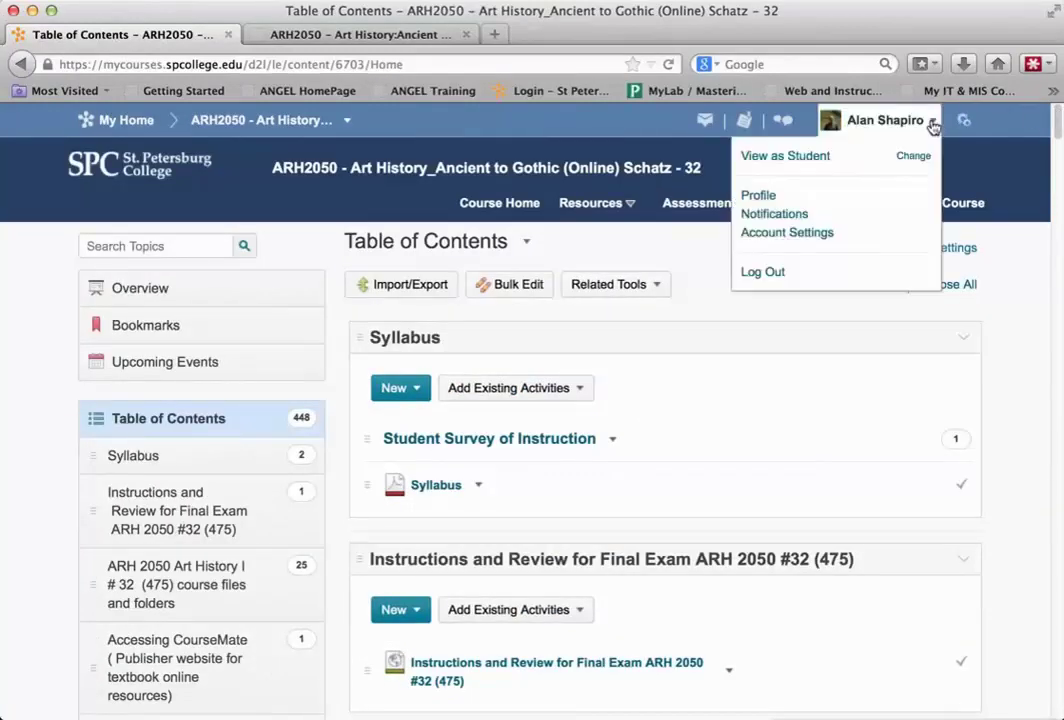
{"action": "left_click", "coordinate": [792, 155]}
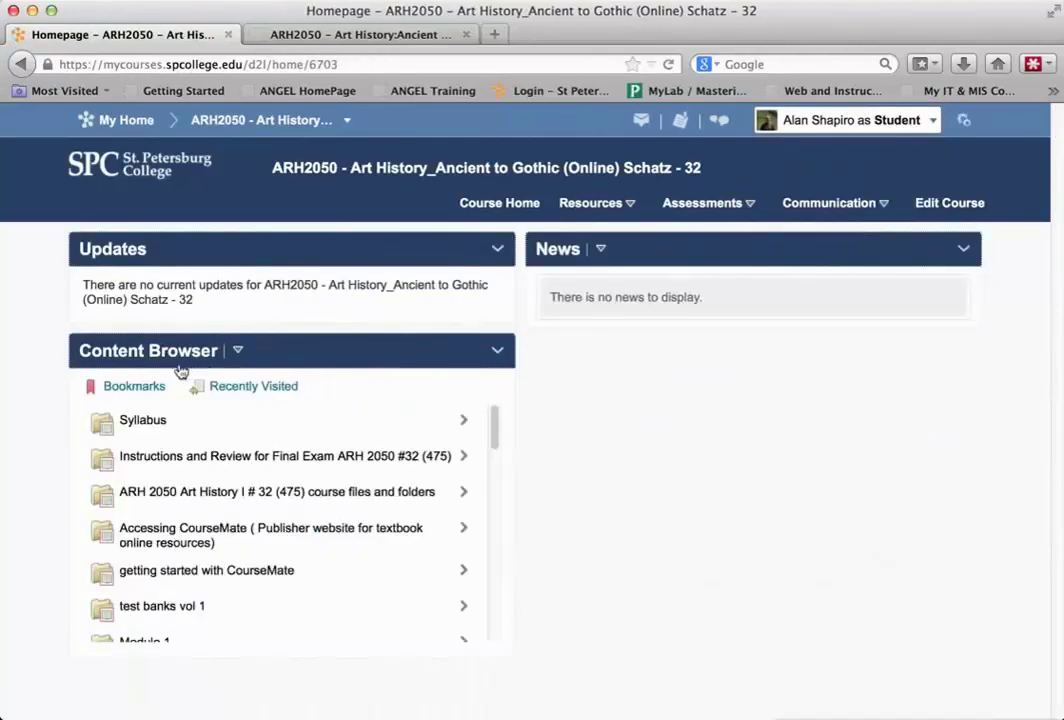
{"action": "scroll", "coordinate": [494, 435], "scroll_direction": "down", "scroll_amount": 2}
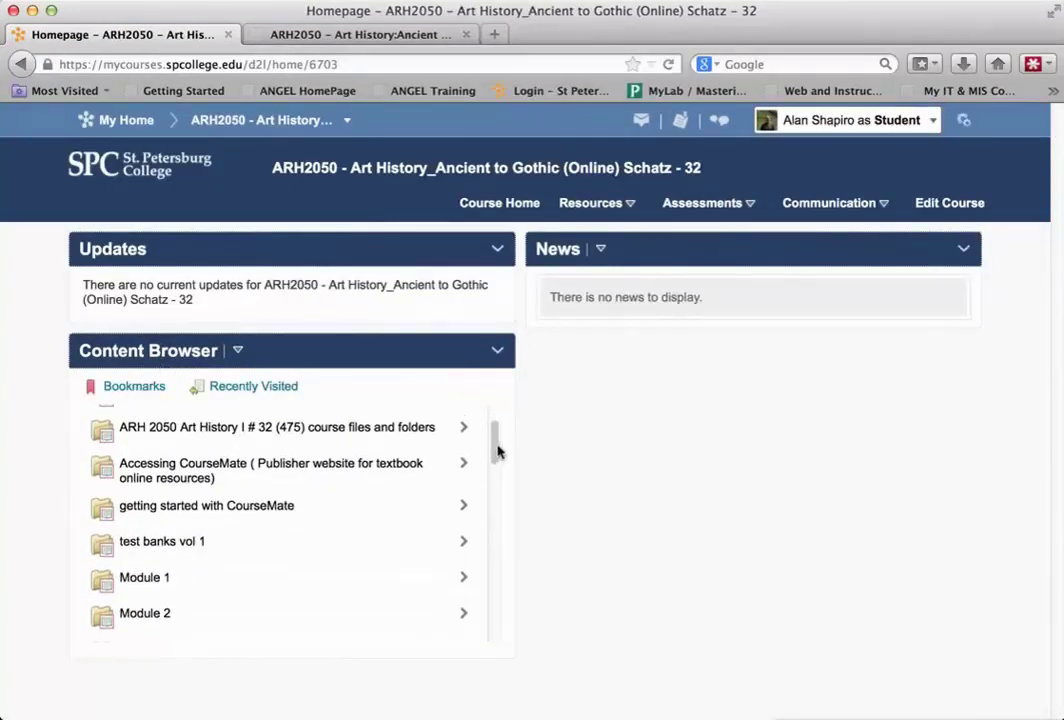
{"action": "left_click", "coordinate": [165, 543]}
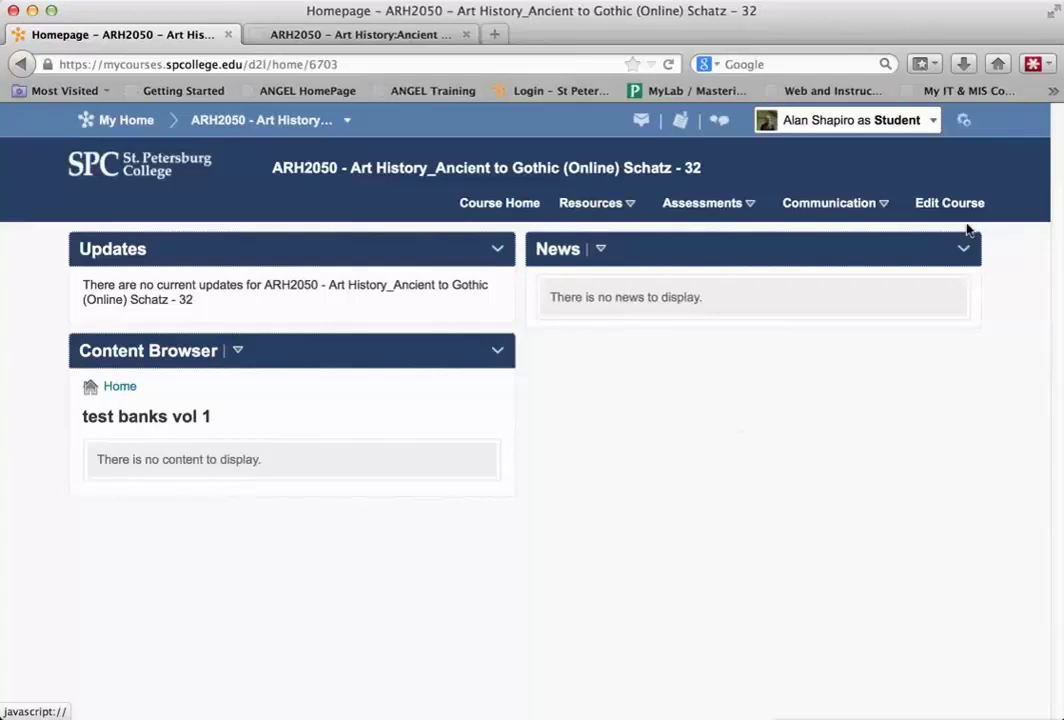
{"action": "left_click", "coordinate": [935, 124]}
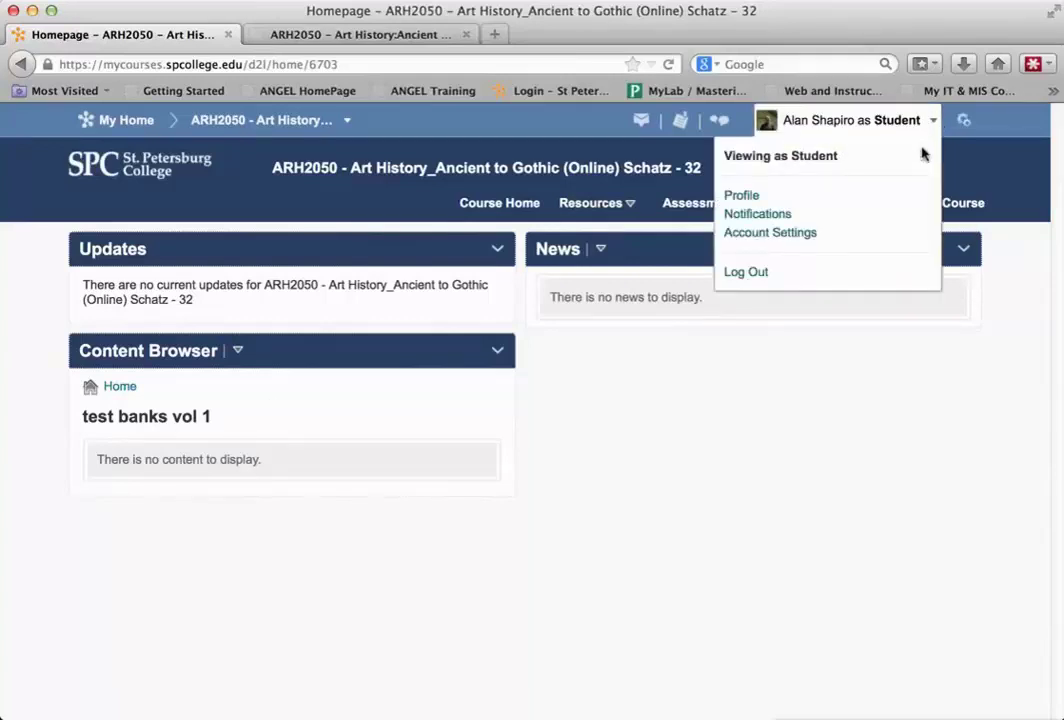
{"action": "left_click", "coordinate": [924, 160]}
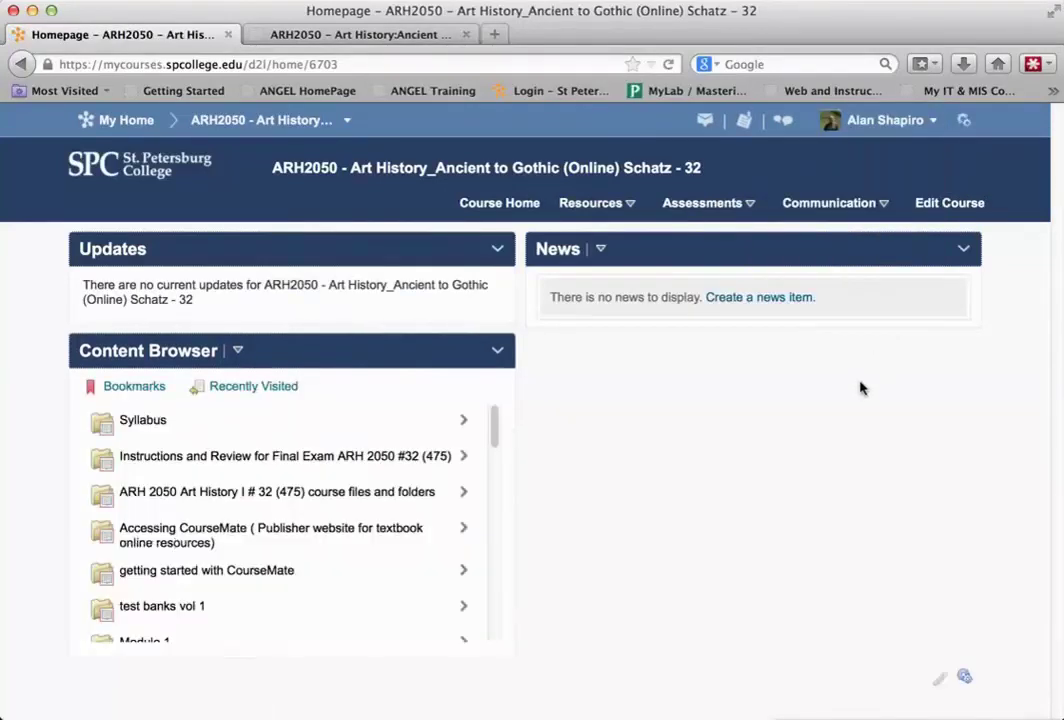
Open the Table of Contents from Content Browser and switch it to Bulk Edit mode
{"action": "left_click", "coordinate": [164, 352]}
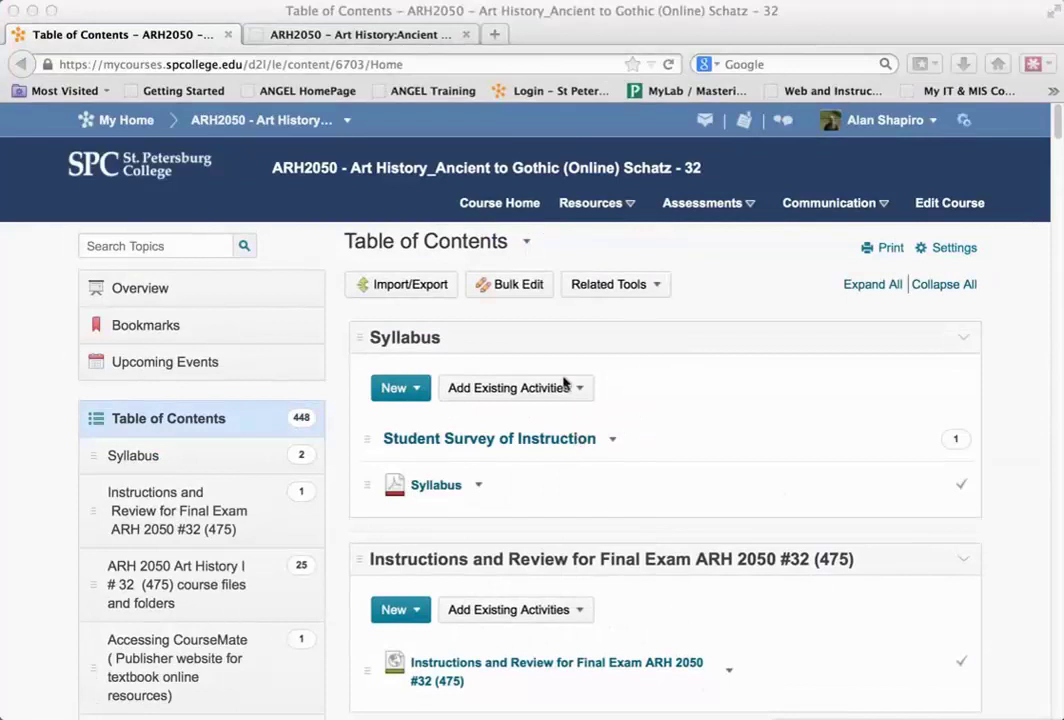
{"action": "left_click", "coordinate": [515, 289]}
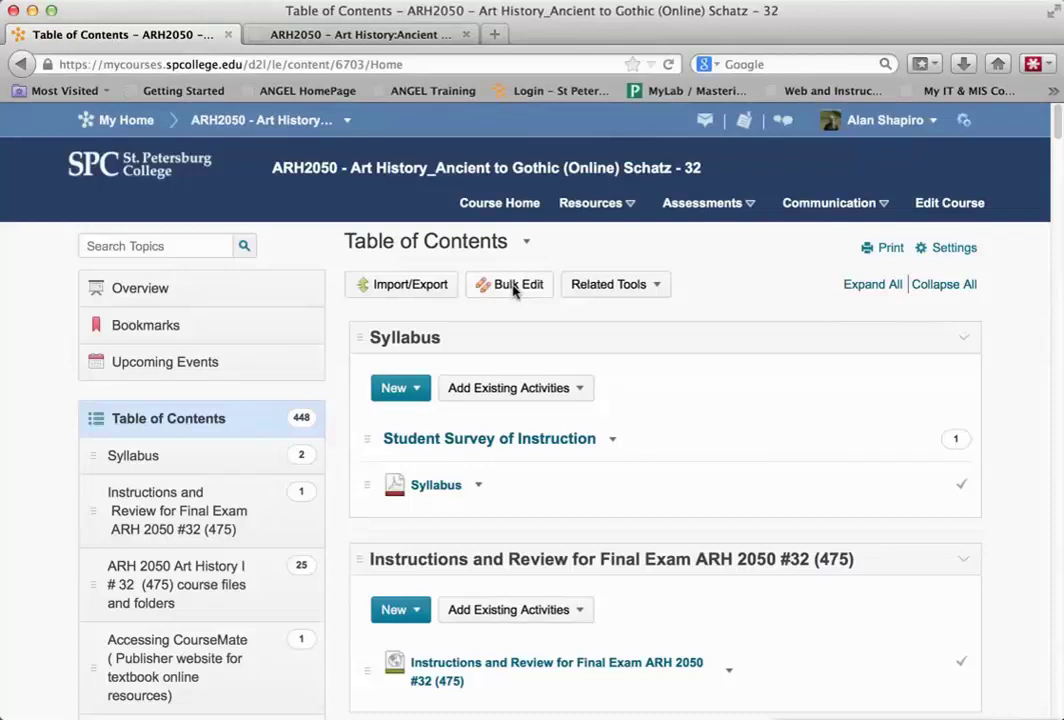
{"action": "left_click", "coordinate": [514, 288]}
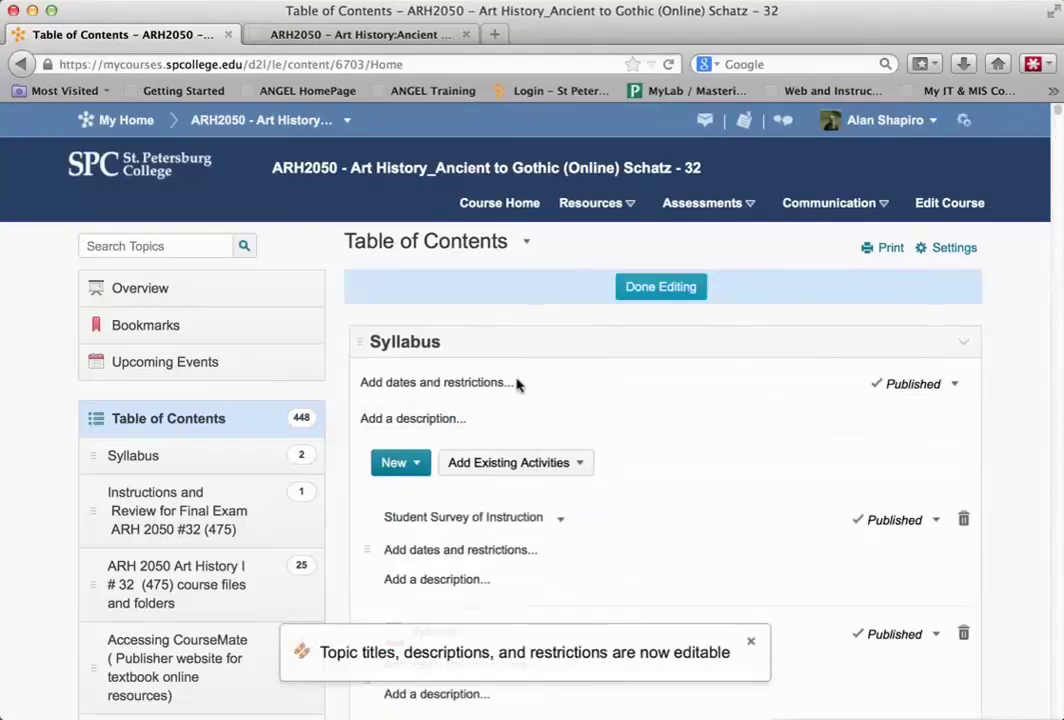
Leave the Syllabus module's status unchanged and scroll down to the test banks vol 1 module
{"action": "left_click", "coordinate": [950, 382]}
{"action": "left_click", "coordinate": [708, 401]}
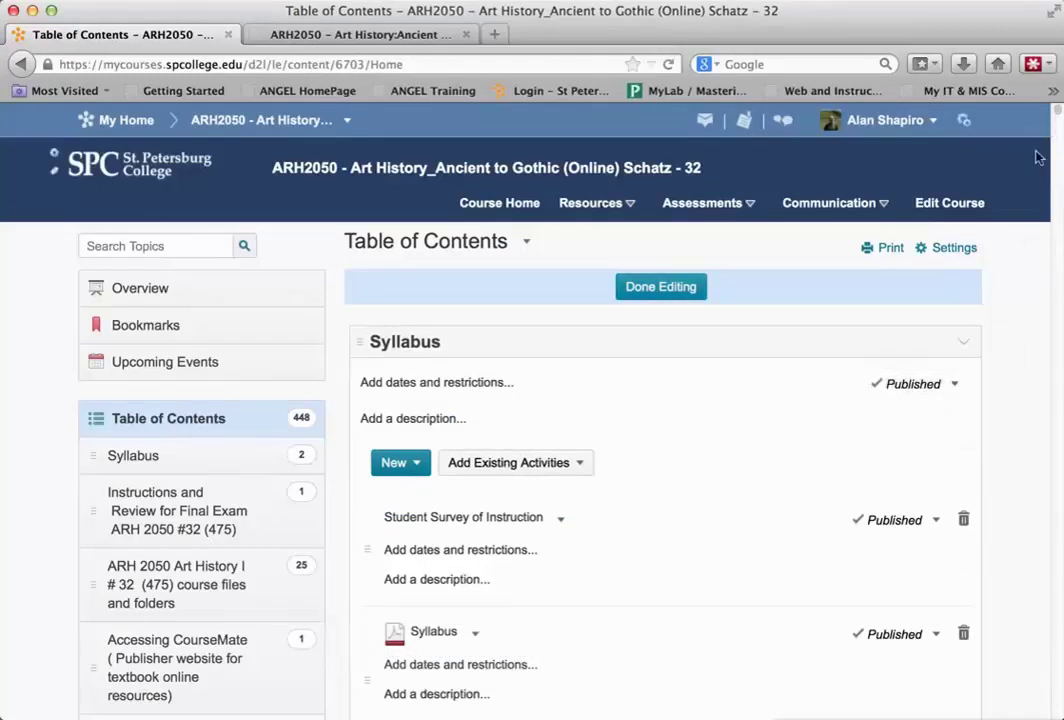
{"action": "scroll", "coordinate": [1058, 125], "scroll_direction": "down", "scroll_amount": 10}
{"action": "scroll", "coordinate": [1058, 125], "scroll_direction": "down", "scroll_amount": 15}
{"action": "scroll", "coordinate": [660, 430], "scroll_direction": "down", "scroll_amount": 15}
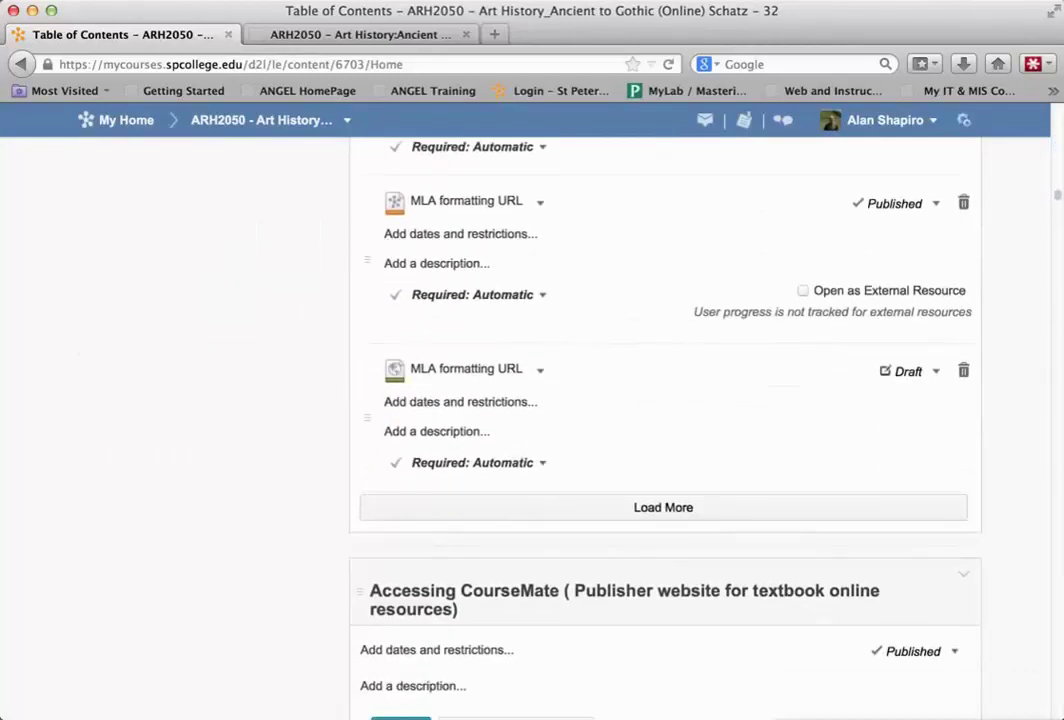
{"action": "scroll", "coordinate": [660, 430], "scroll_direction": "down", "scroll_amount": 3}
{"action": "scroll", "coordinate": [660, 430], "scroll_direction": "down", "scroll_amount": 8}
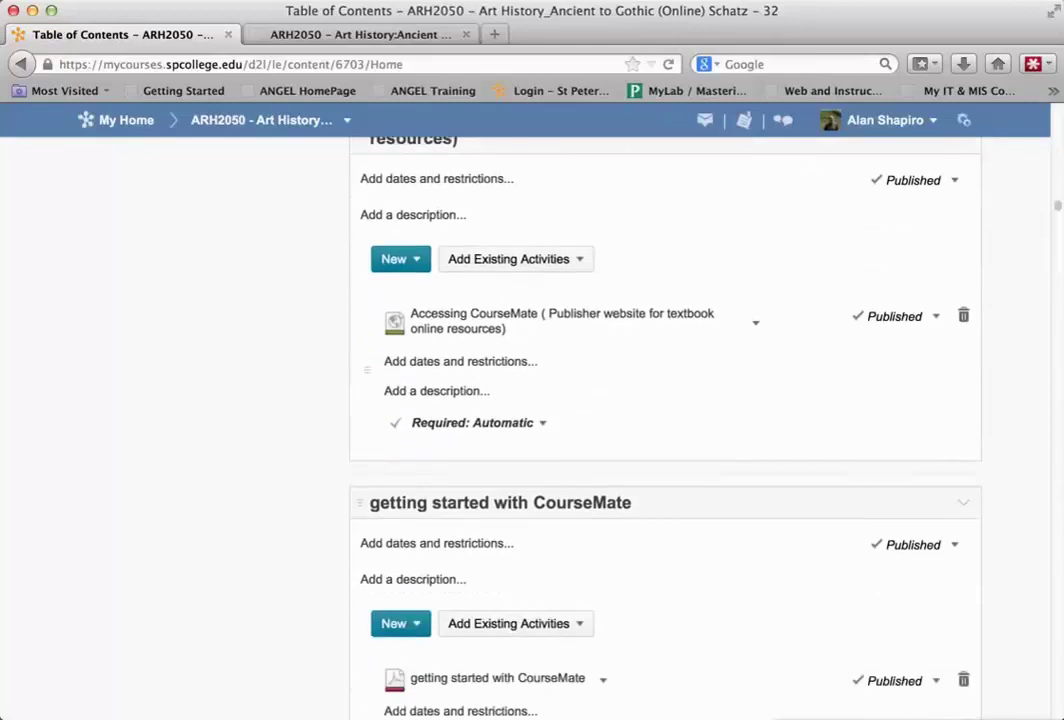
{"action": "scroll", "coordinate": [660, 430], "scroll_direction": "down", "scroll_amount": 3}
{"action": "scroll", "coordinate": [660, 430], "scroll_direction": "up", "scroll_amount": 14}
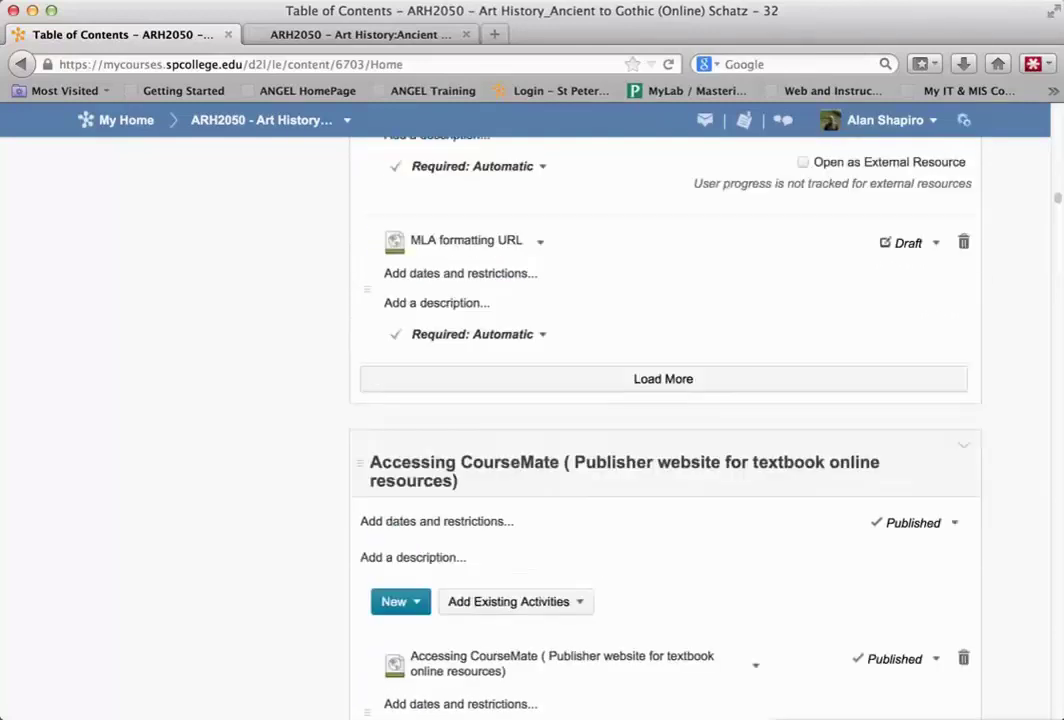
{"action": "scroll", "coordinate": [660, 430], "scroll_direction": "up", "scroll_amount": 12}
{"action": "scroll", "coordinate": [660, 430], "scroll_direction": "down", "scroll_amount": 20}
{"action": "scroll", "coordinate": [660, 430], "scroll_direction": "down", "scroll_amount": 3}
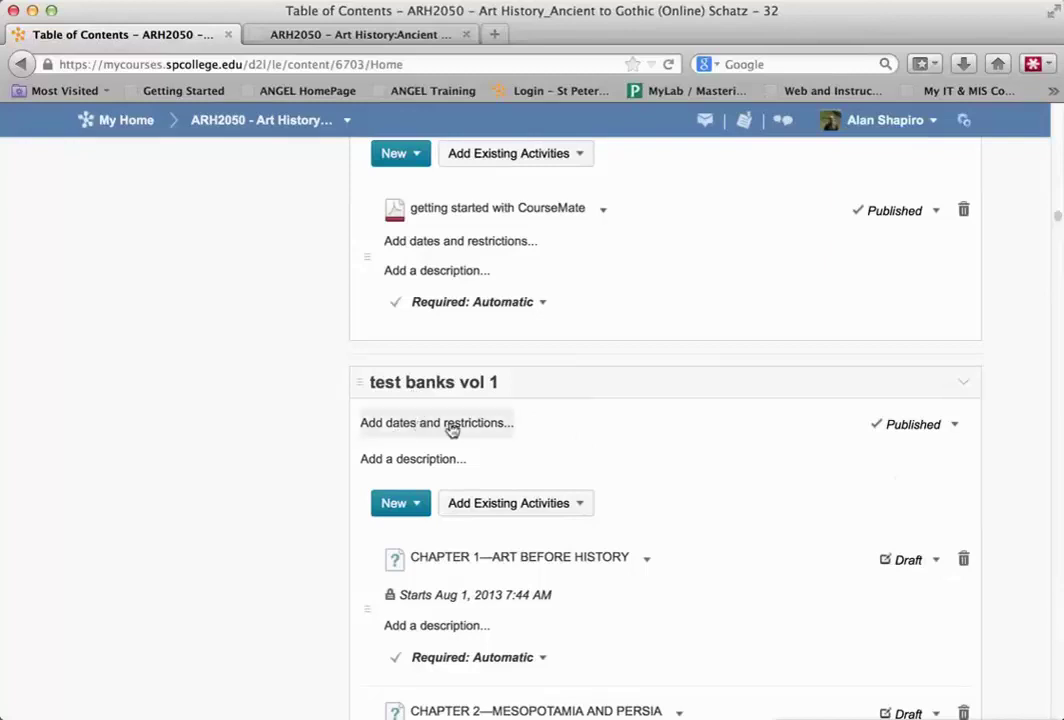
Change test banks vol 1 from Published to Draft and click Done Editing
{"action": "left_click", "coordinate": [957, 430]}
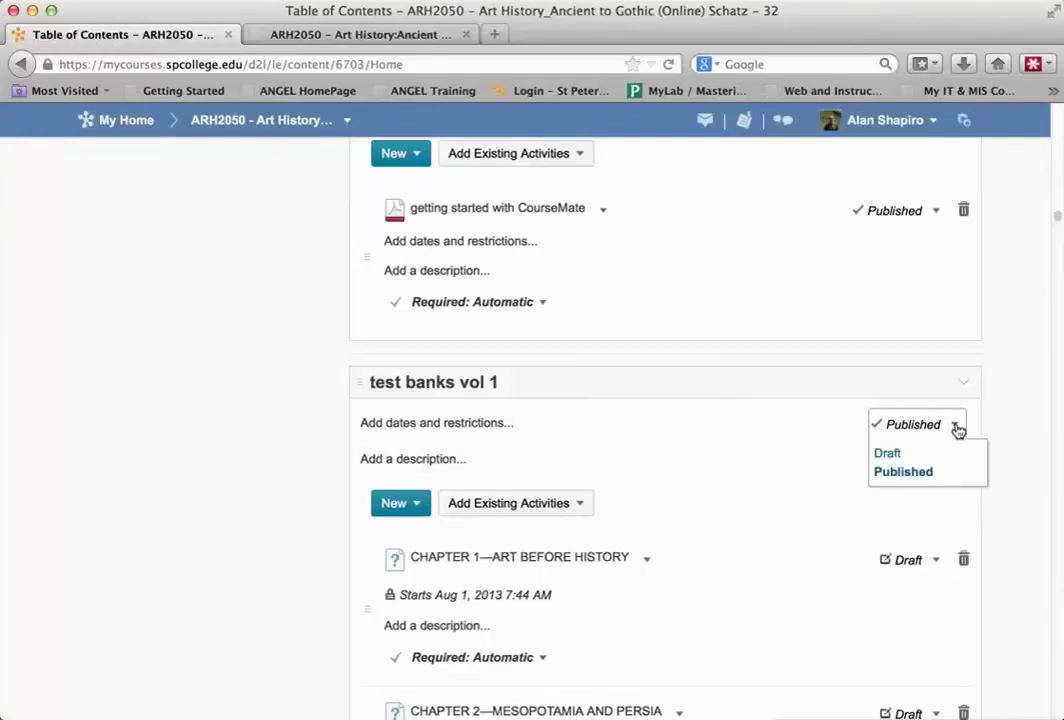
{"action": "left_click", "coordinate": [890, 454]}
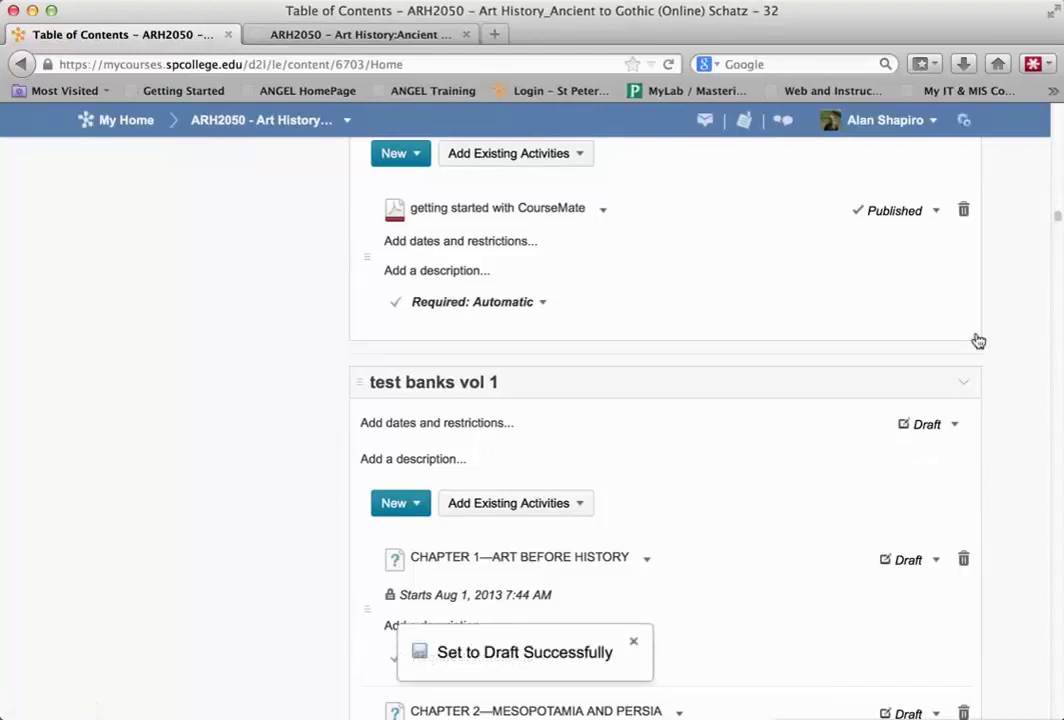
{"action": "left_click_drag", "start_coordinate": [1059, 218], "coordinate": [824, 109]}
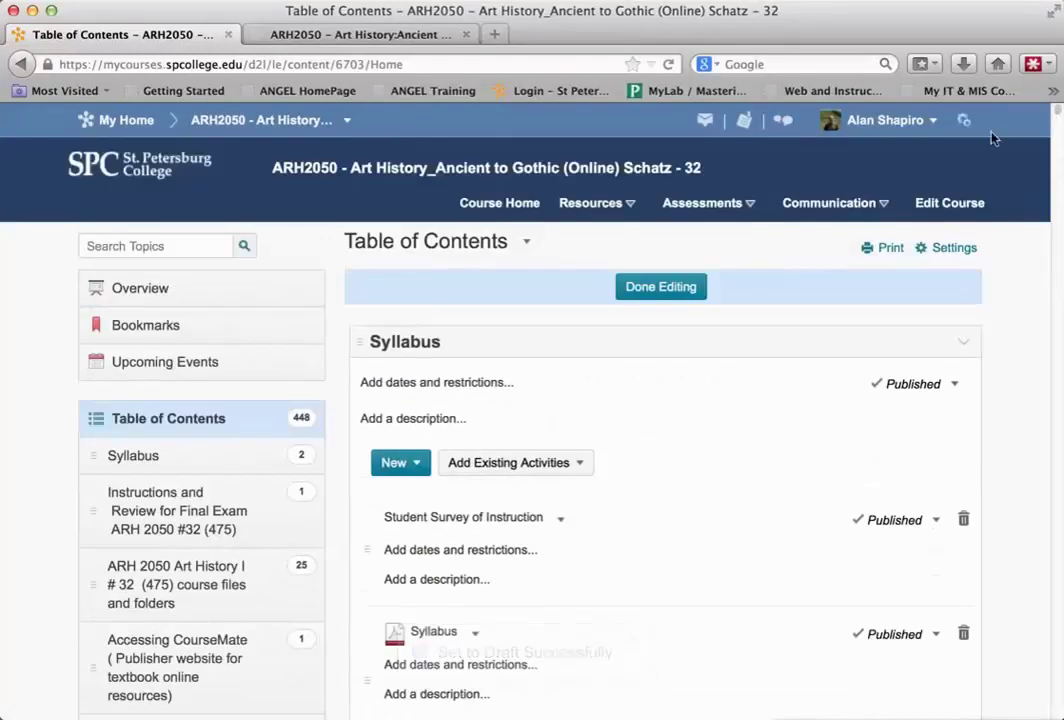
{"action": "left_click", "coordinate": [659, 287]}
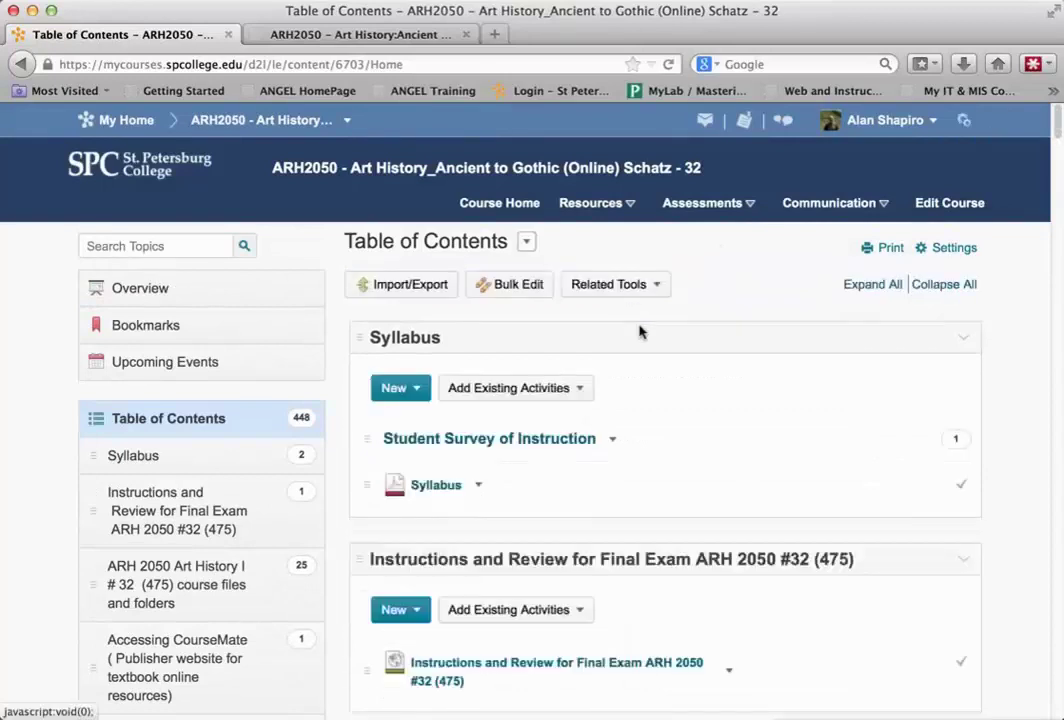
{"action": "scroll", "coordinate": [323, 468], "scroll_direction": "down", "scroll_amount": 5}
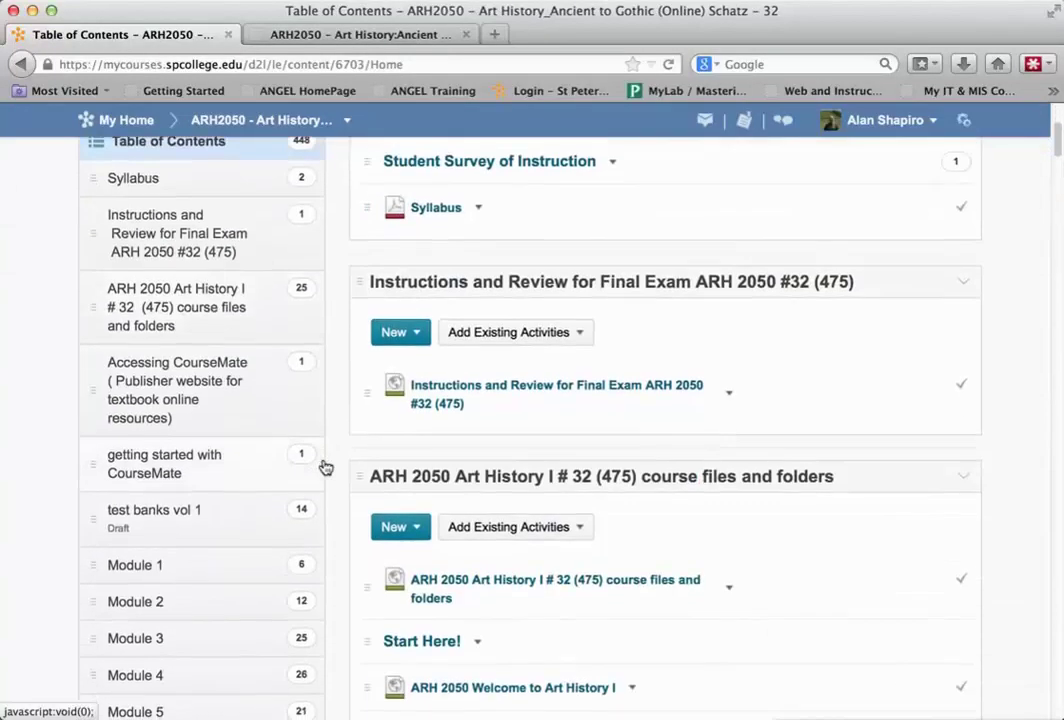